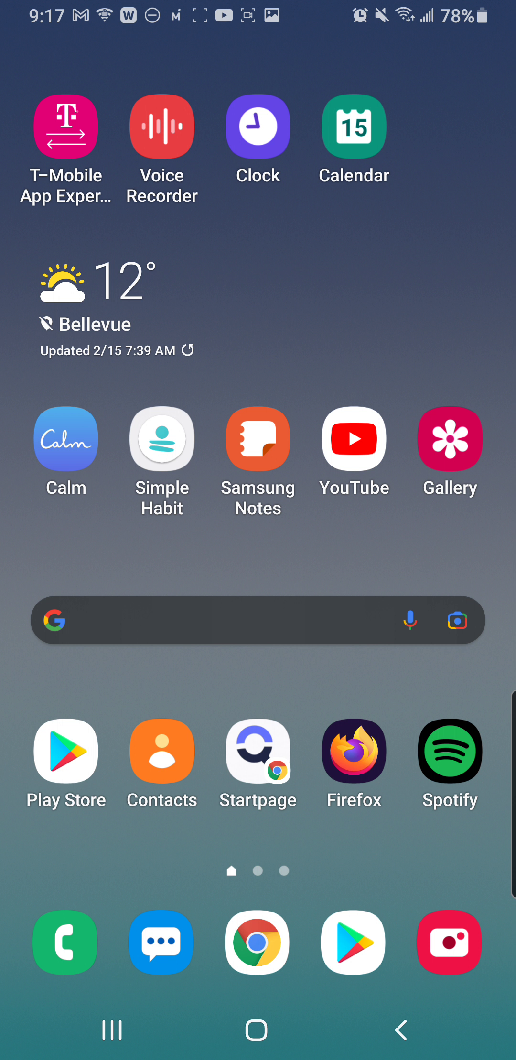
Bring up the full app drawer from the home screen
drag(413, 377, 455, 491)
drag(258, 828, 258, 414)
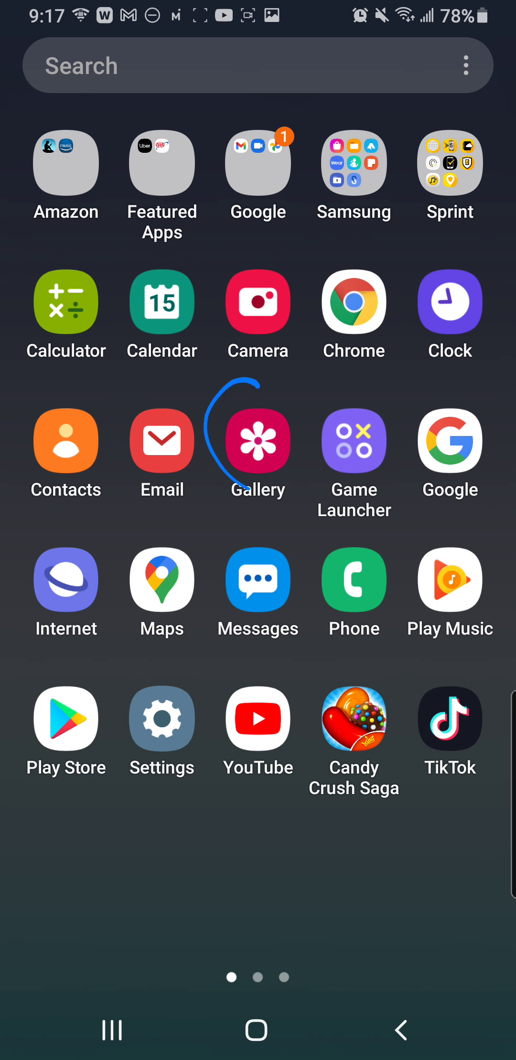
Launch the Gallery app to reach the 5:32 Candy Crush recording
click(258, 446)
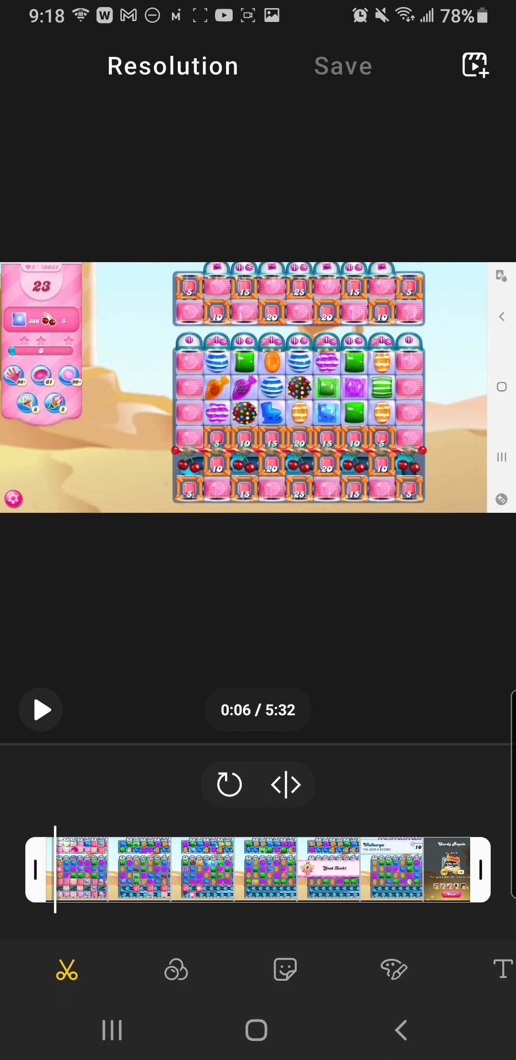
Cut away the start of the recording so the clip reads 0:55, ending on the 'Awesome!' win screen
mouse_move(369, 816)
mouse_down()
mouse_move(213, 821)
mouse_move(364, 909)
mouse_move(83, 821)
mouse_move(17, 844)
mouse_up()
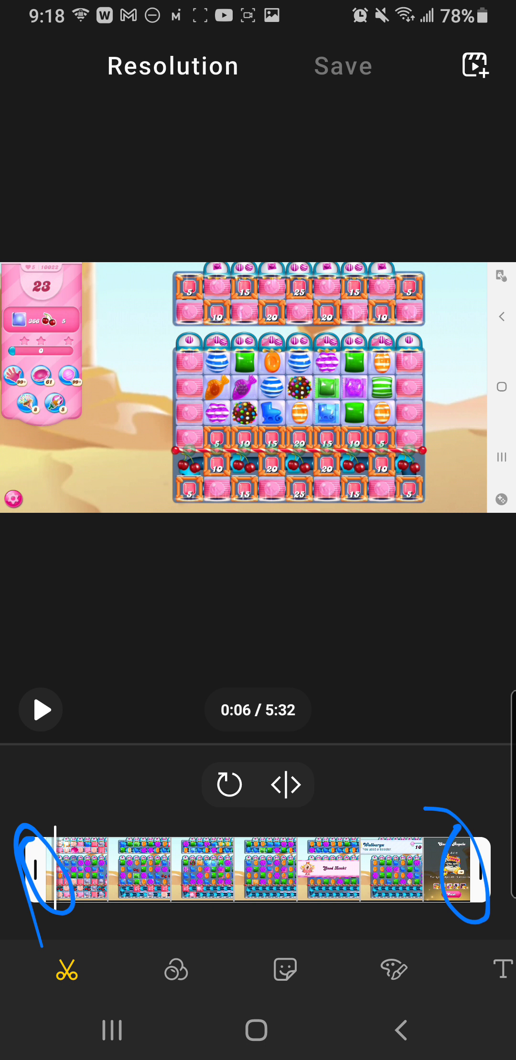
mouse_move(35, 870)
mouse_down()
mouse_move(419, 870)
mouse_move(371, 870)
mouse_move(389, 869)
mouse_up()
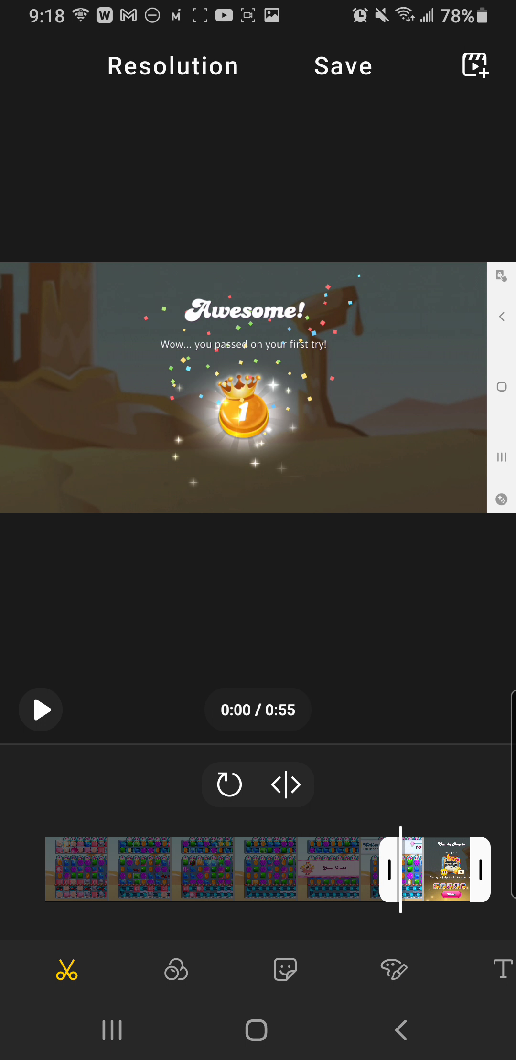
mouse_move(287, 664)
mouse_down()
mouse_move(155, 746)
mouse_move(157, 679)
mouse_up()
Nudge the clip's end back to 0:55 and scrub the preview to the Candy Royale screen around 0:34
mouse_move(480, 870)
mouse_down()
mouse_move(455, 869)
mouse_move(479, 870)
mouse_up()
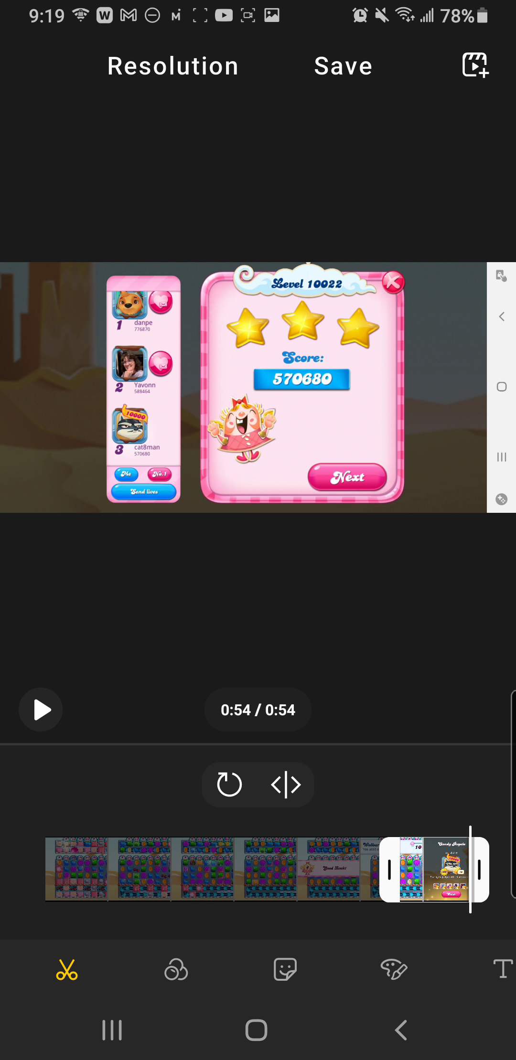
drag(479, 870, 486, 870)
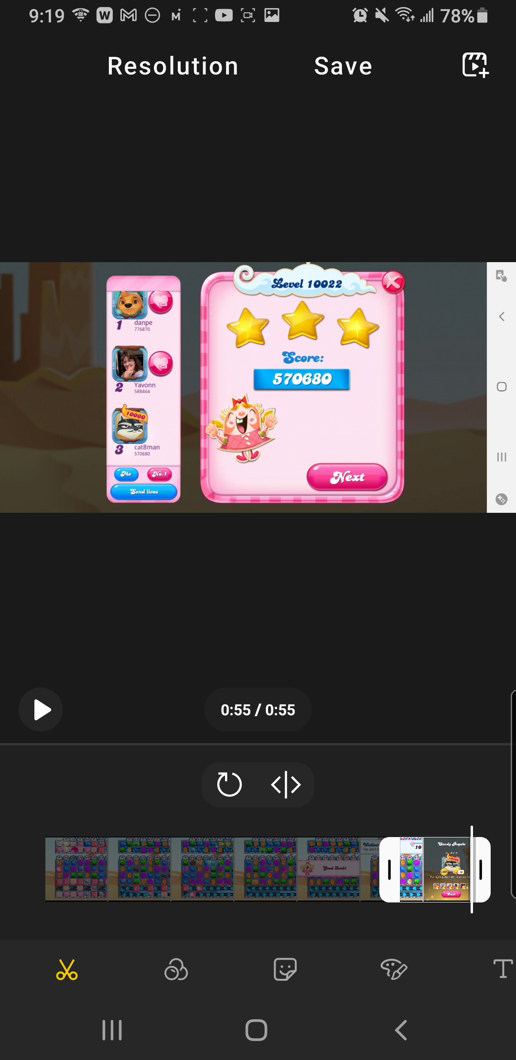
drag(383, 870, 393, 870)
drag(470, 870, 445, 870)
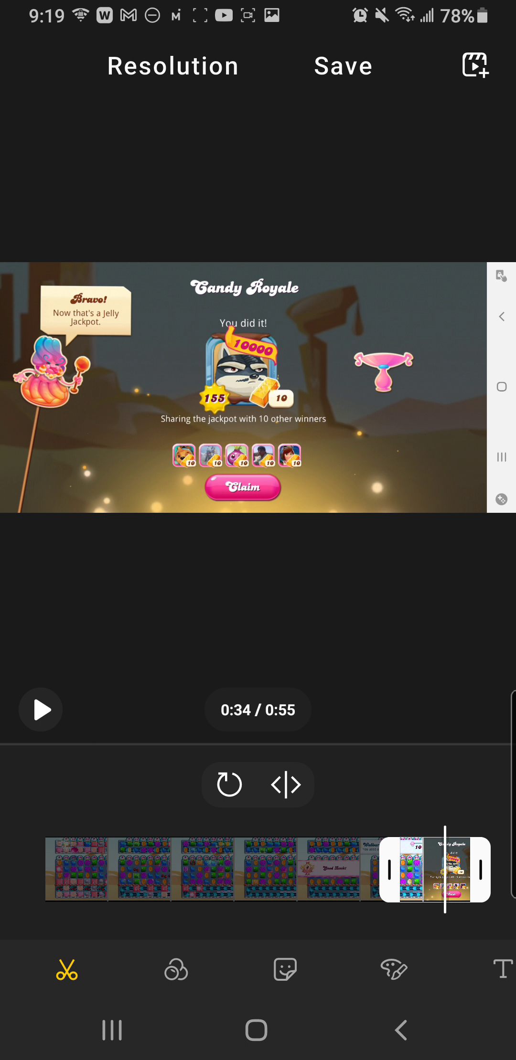
Save the trimmed 0:55 clip as a new video in Screen recordings
click(342, 67)
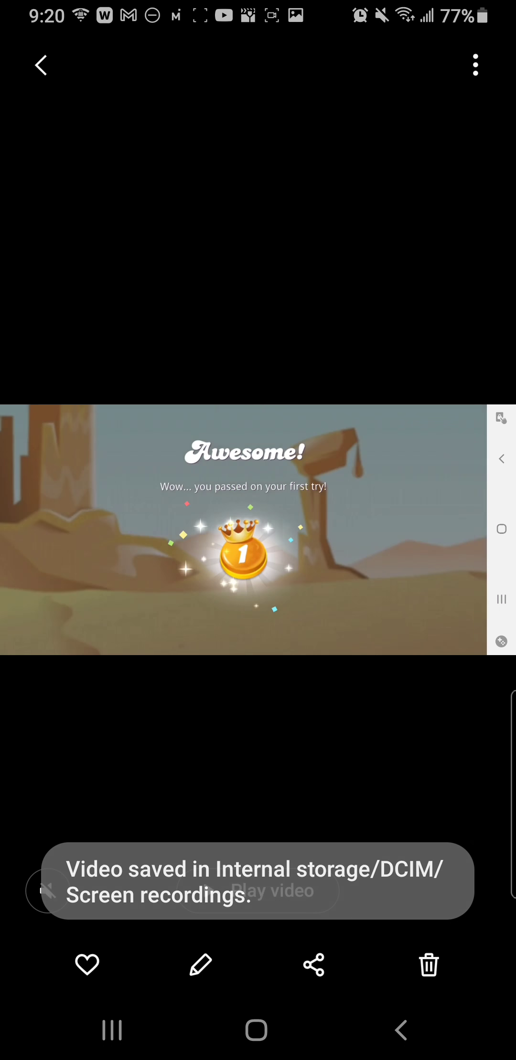
Return to the Pictures grid and briefly view the 0:27 video and the new 0:55 trimmed clip
click(400, 1030)
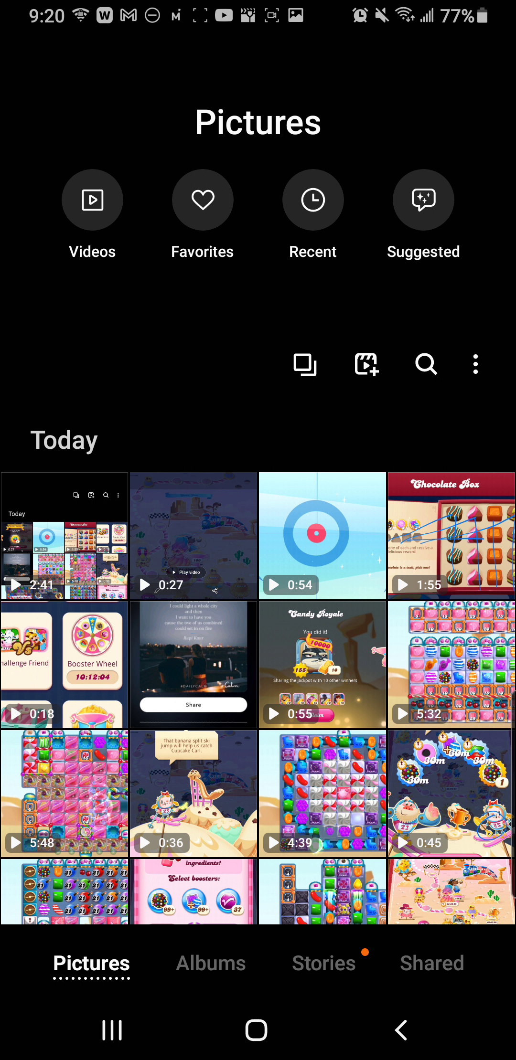
click(156, 590)
click(401, 1030)
click(138, 571)
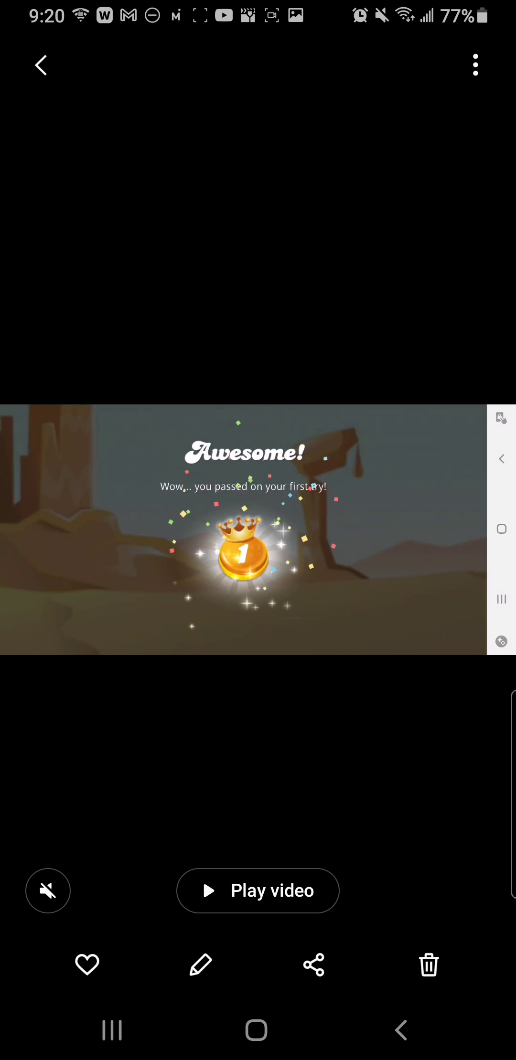
click(40, 64)
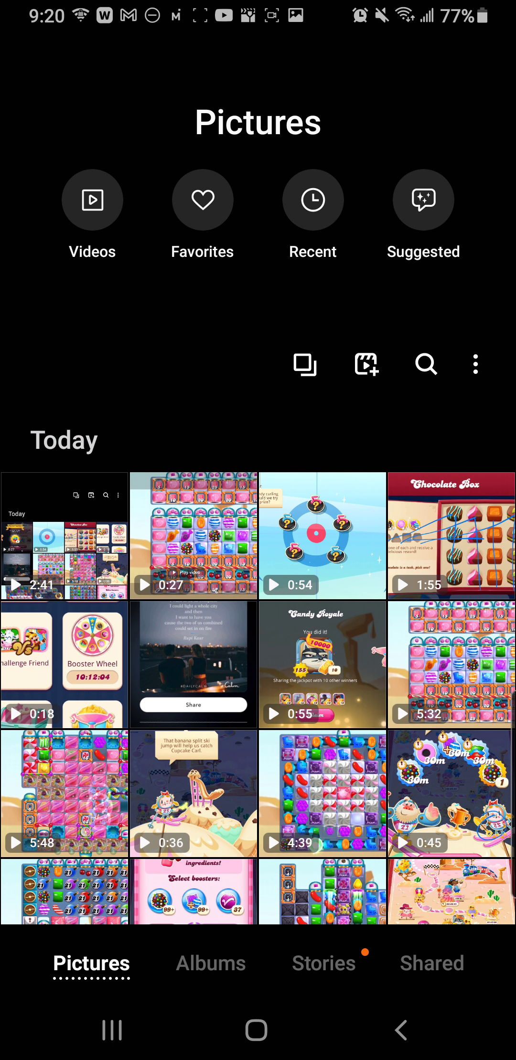
scroll(285, 523, down, 5)
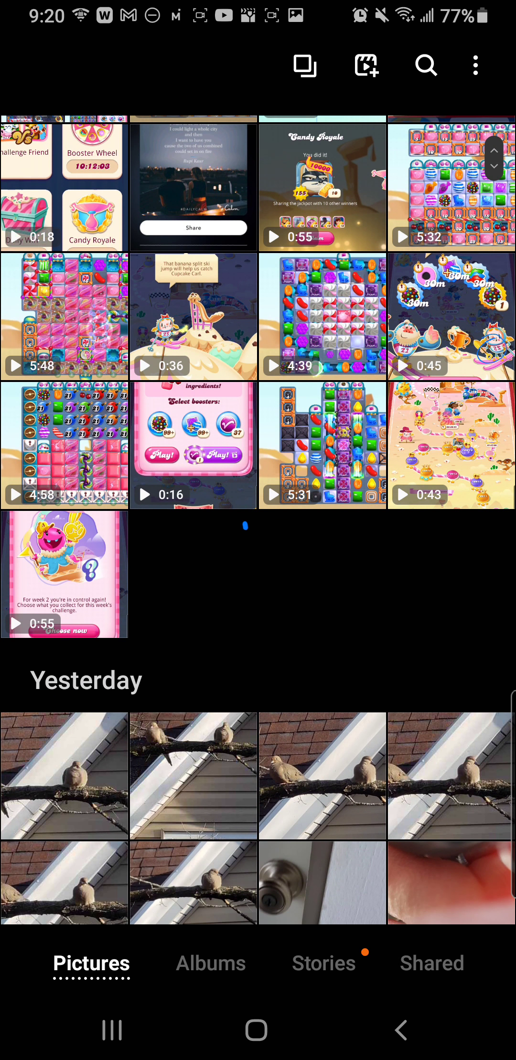
Scroll the Today pictures grid down and back up where the 0:55 clip now appears
mouse_move(244, 524)
mouse_down()
mouse_move(279, 949)
mouse_move(253, 816)
mouse_up()
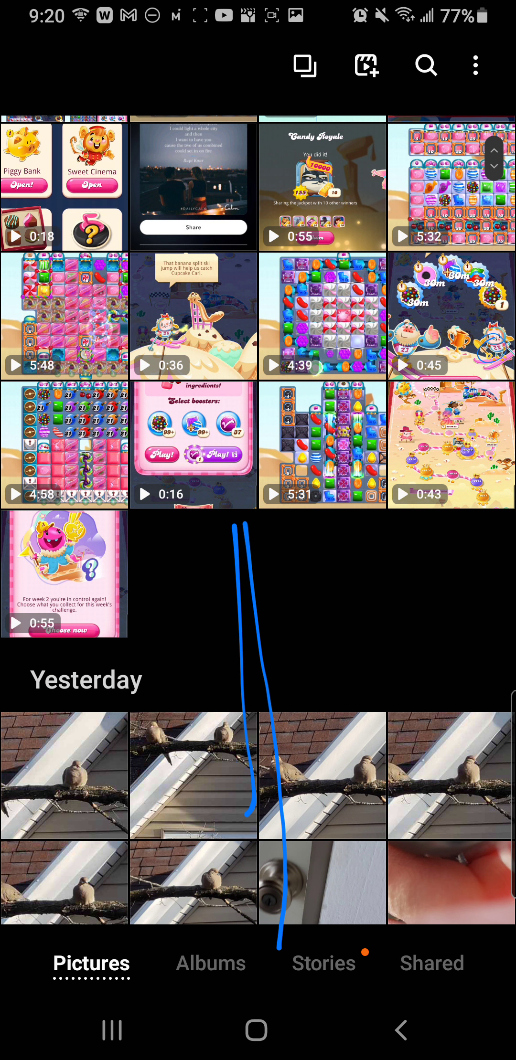
scroll(257, 497, up, 3)
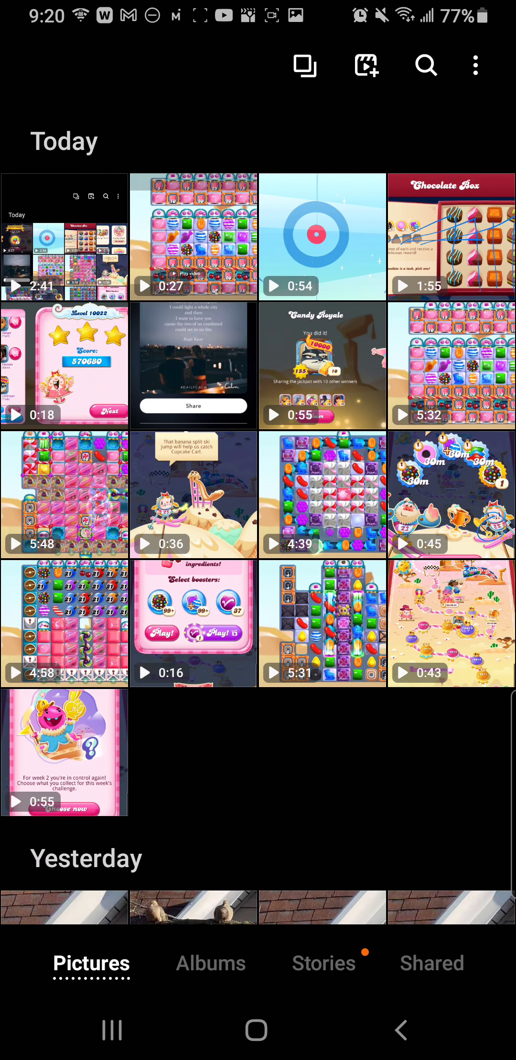
drag(383, 397, 278, 283)
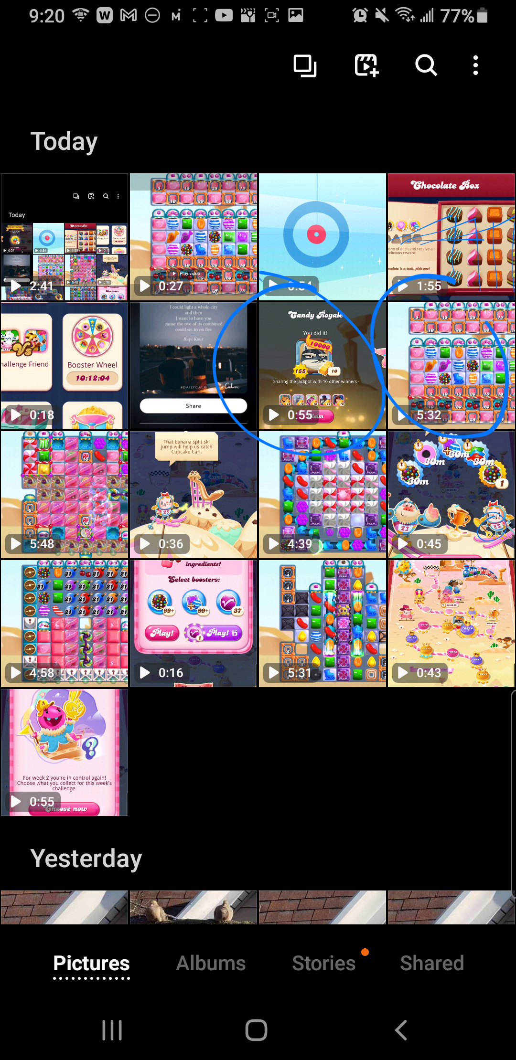